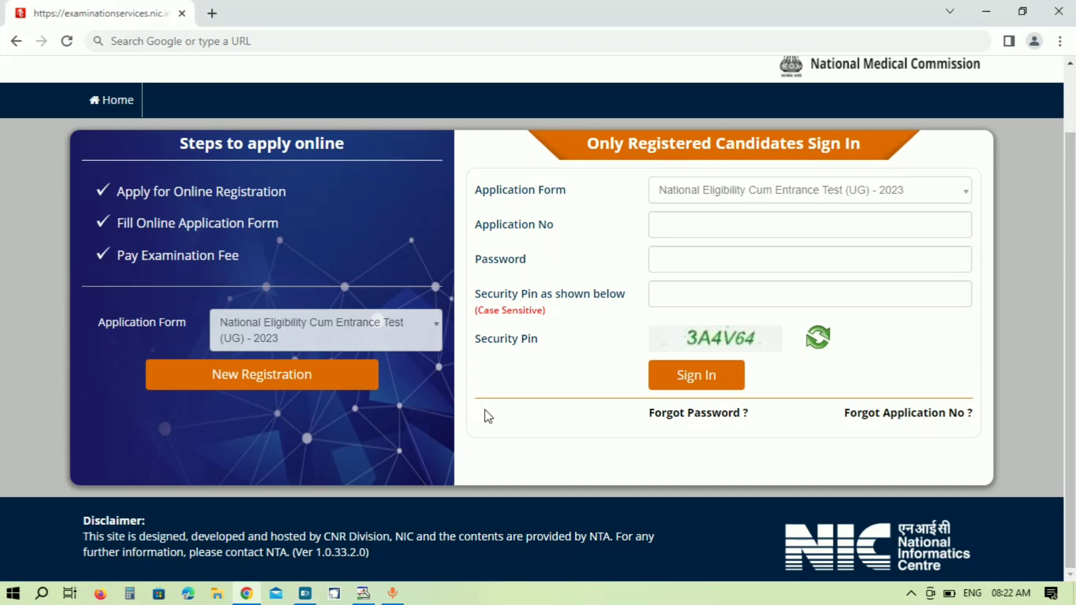
Step: Start a new registration for National Eligibility Cum Entrance Test (UG) - 2023 and accept the instructions declaration to proceed to the form
scroll(486, 415, up, 2)
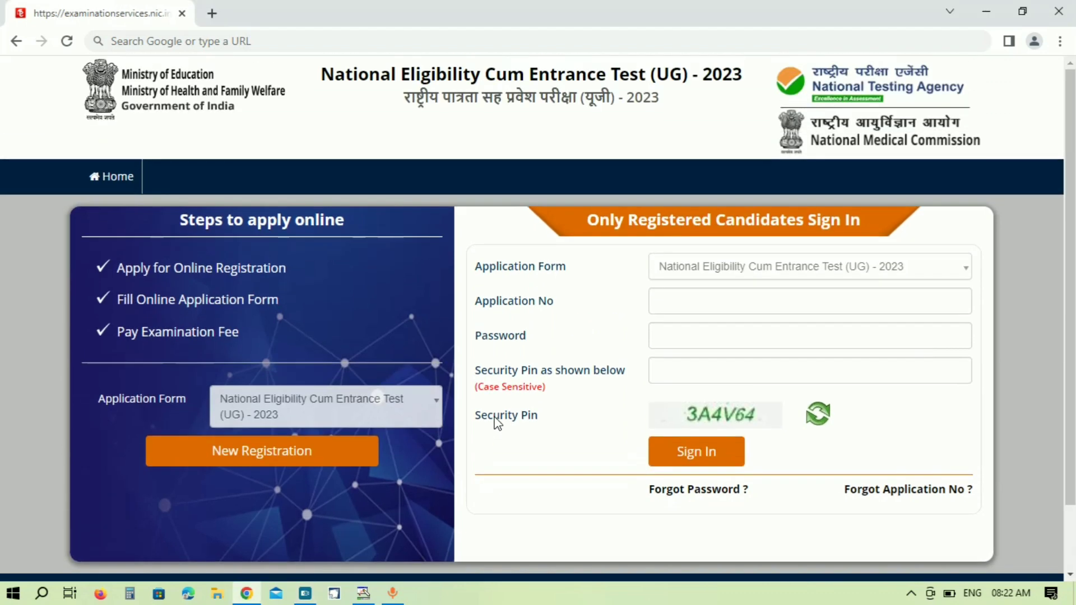
click(297, 455)
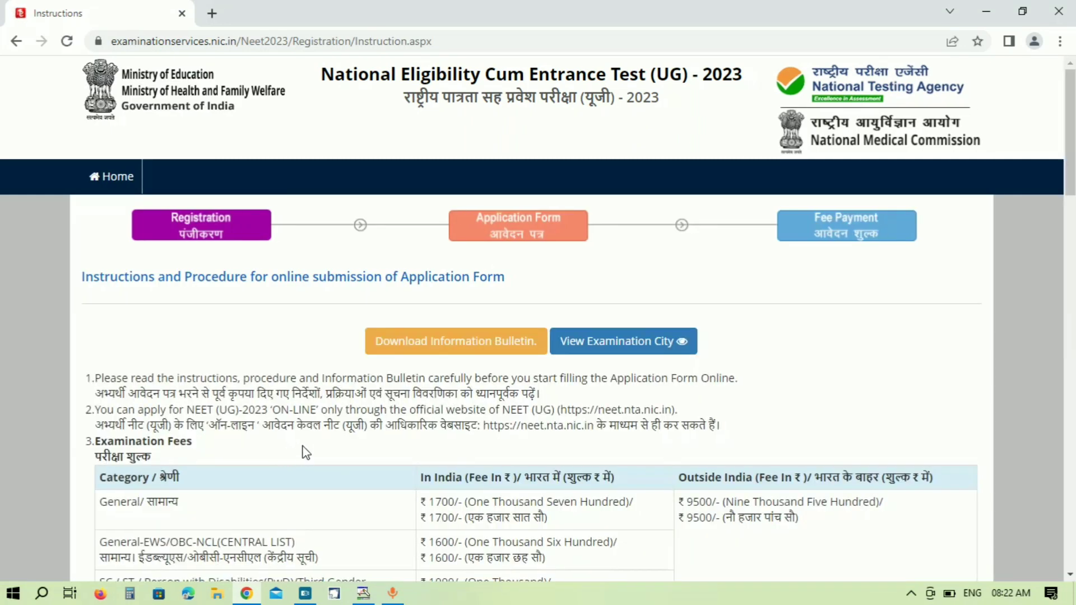
scroll(341, 435, down, 3)
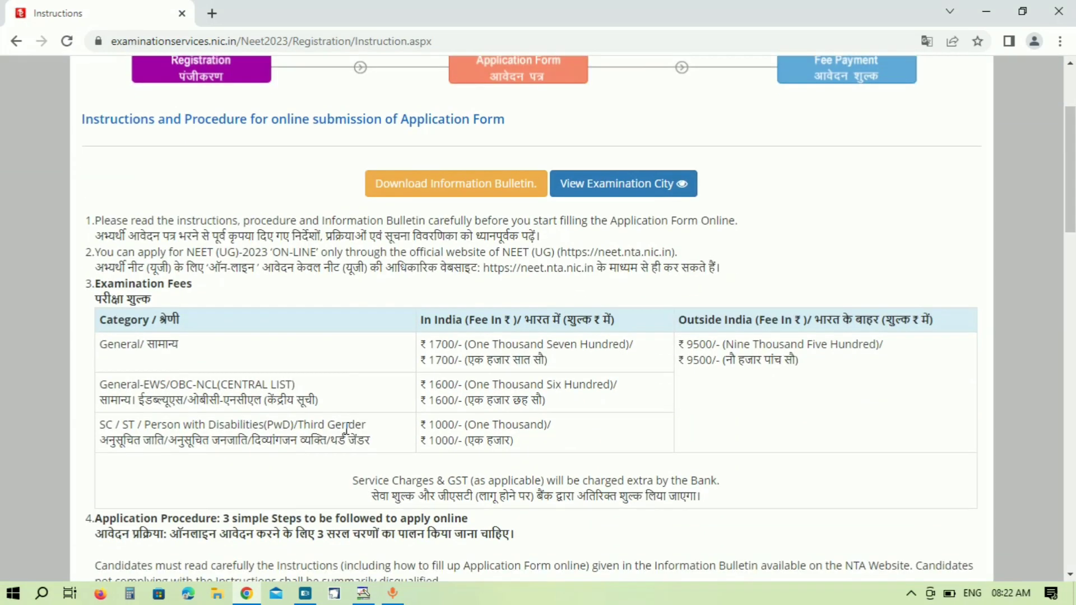
scroll(347, 429, down, 10)
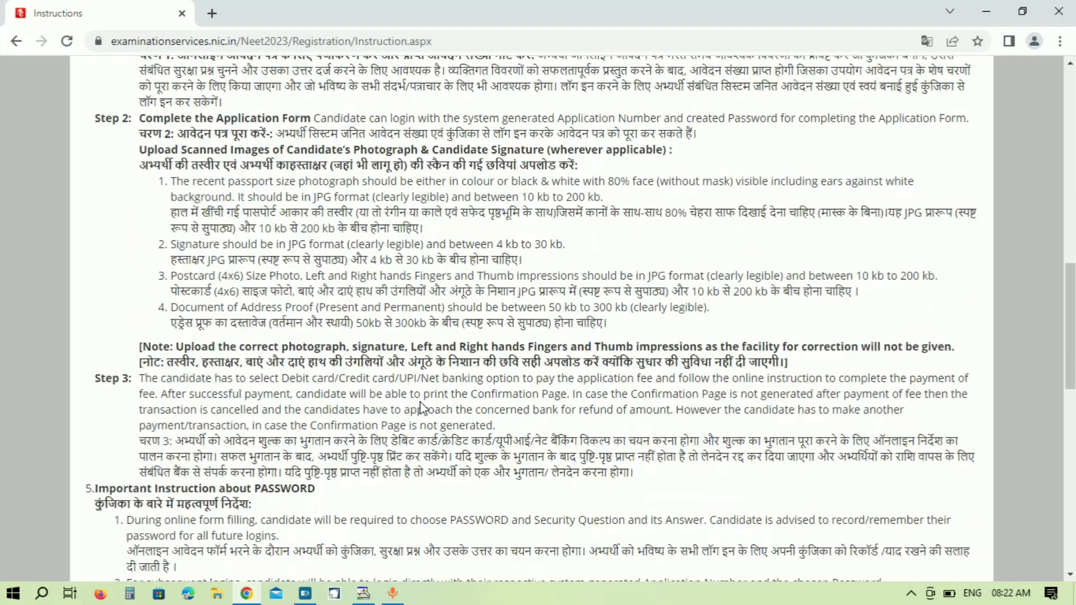
scroll(421, 407, down, 15)
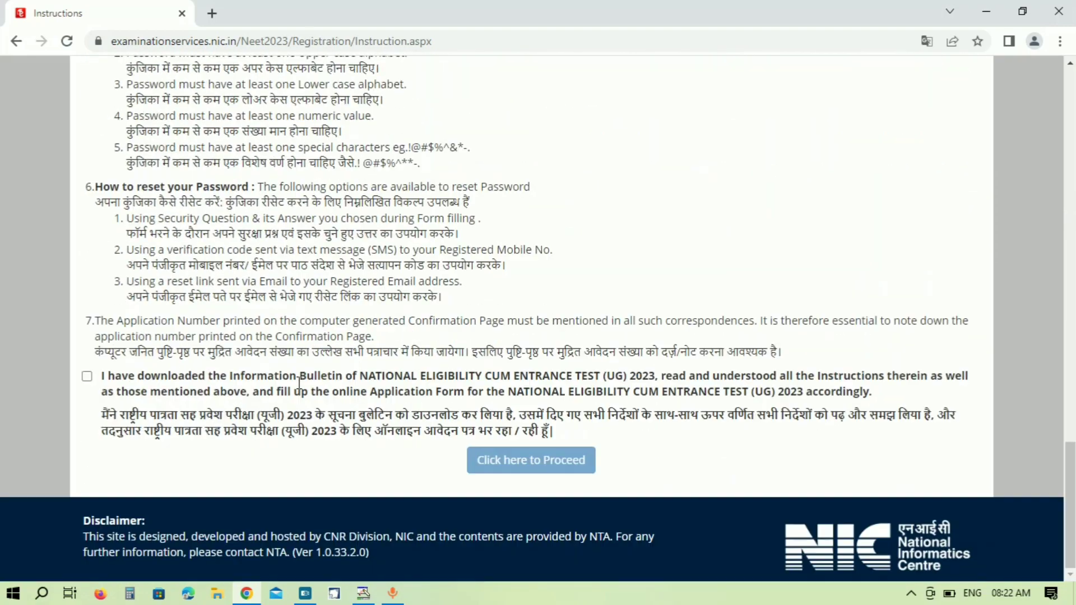
click(87, 377)
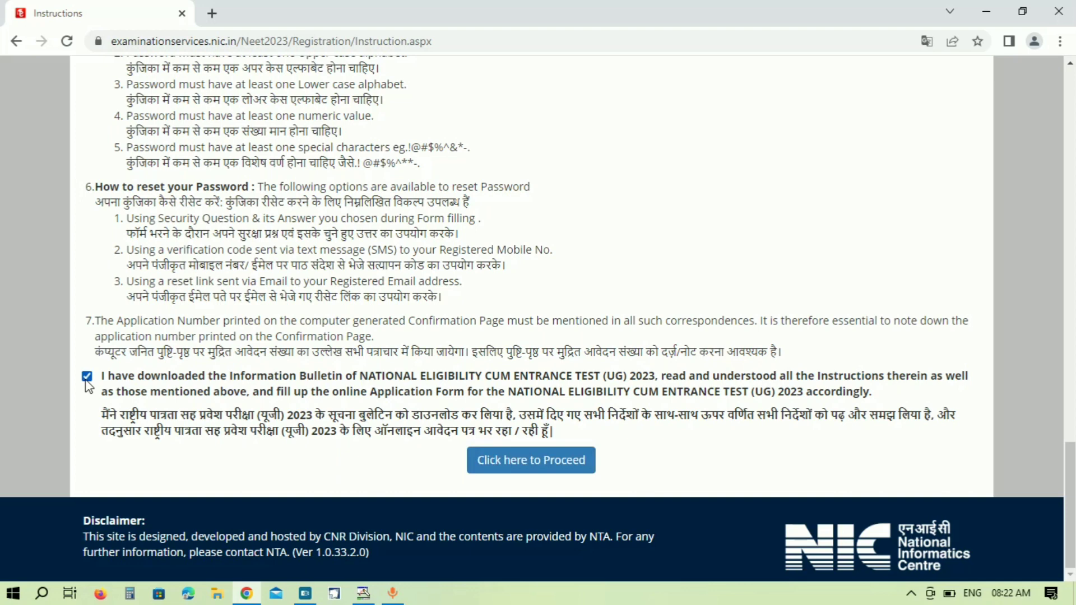
click(523, 464)
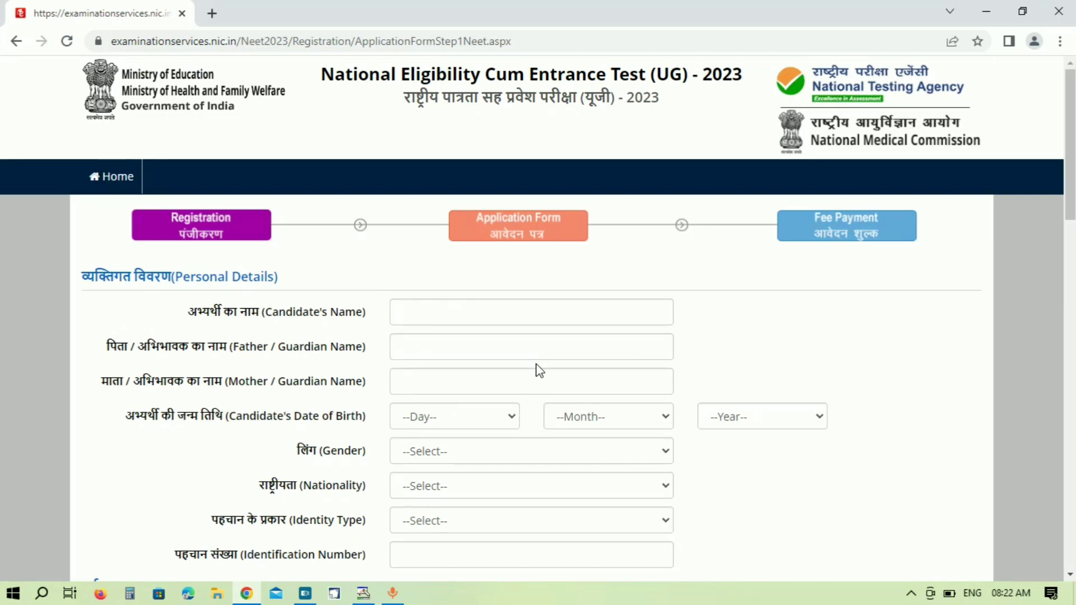
Step: View the guidance for the candidate's name and father/guardian name fields in the personal details
scroll(509, 334, down, 1)
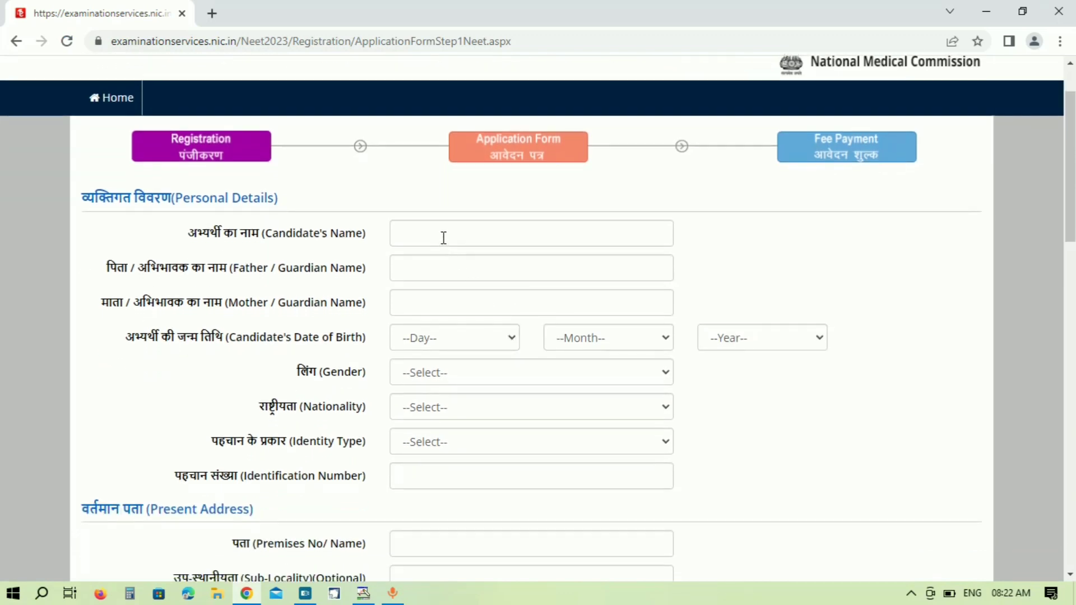
click(444, 237)
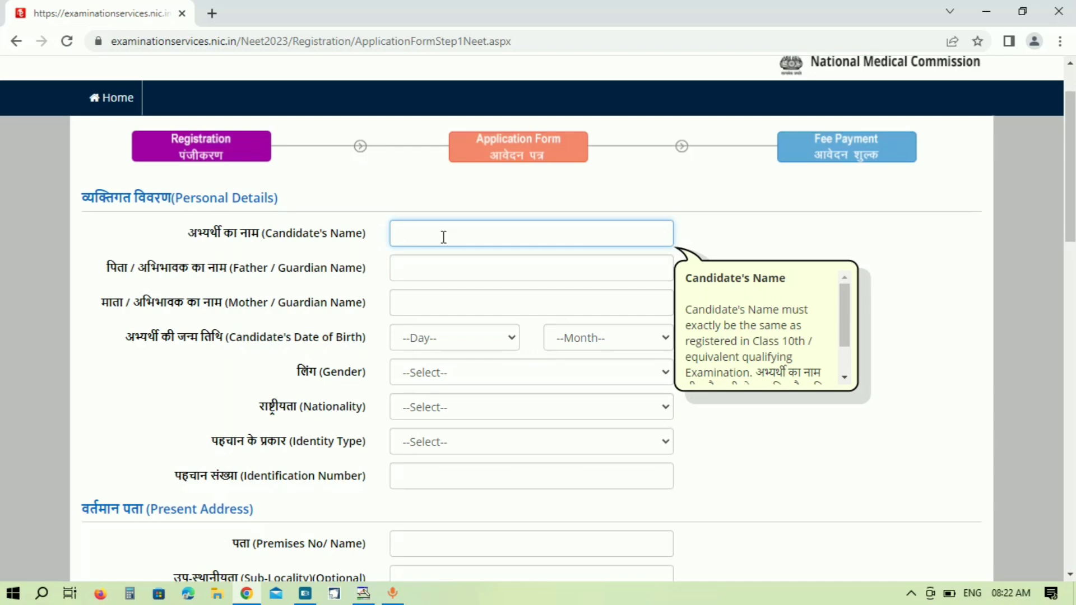
click(433, 273)
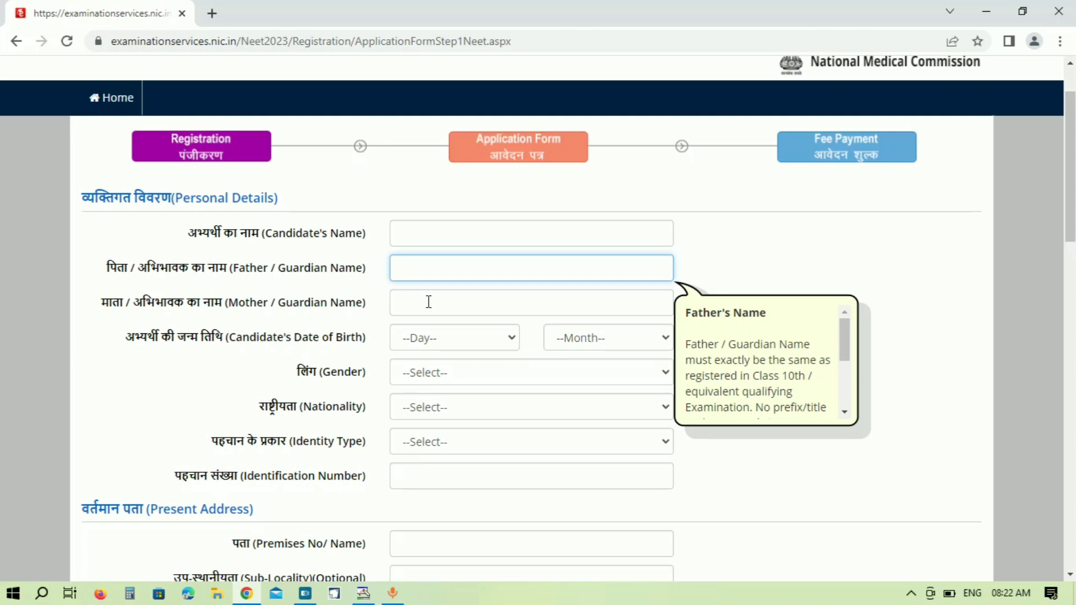
Step: Select the day, month and year of the candidate's date of birth
click(437, 336)
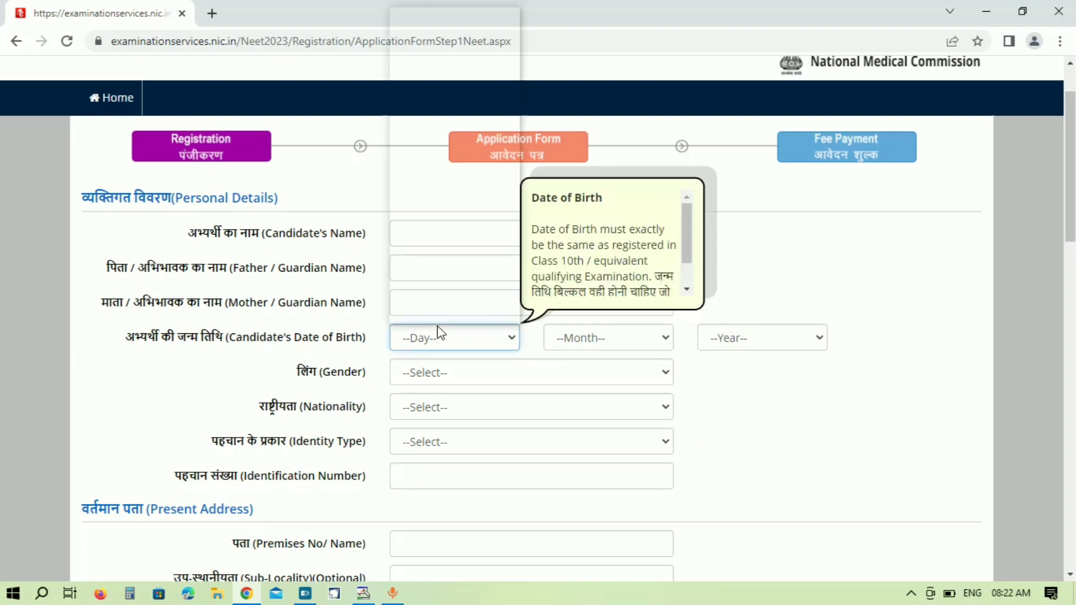
click(442, 298)
click(596, 339)
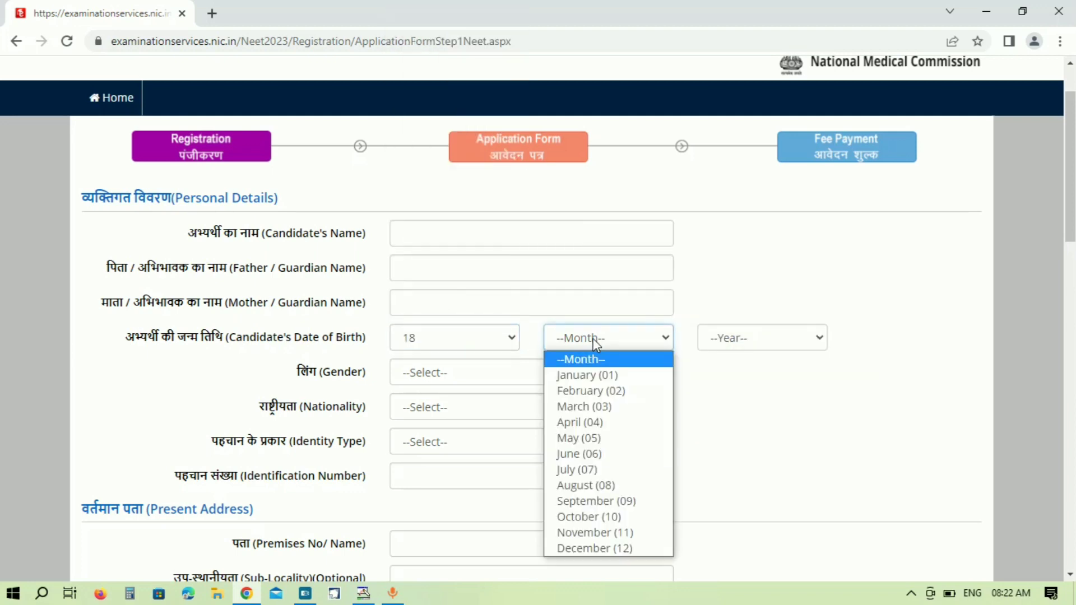
click(587, 517)
click(743, 338)
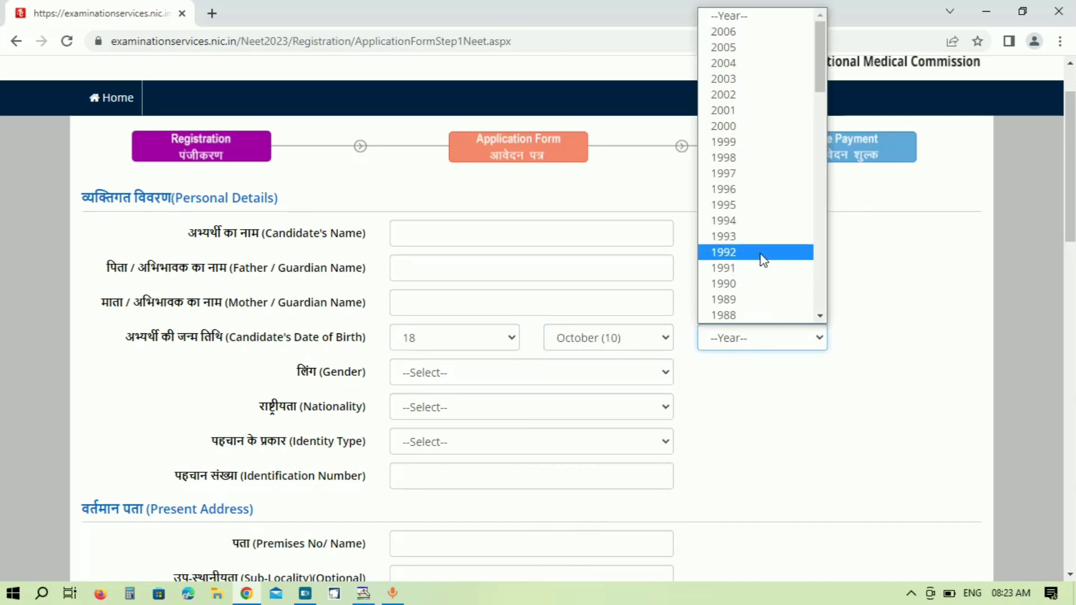
scroll(764, 261, down, 17)
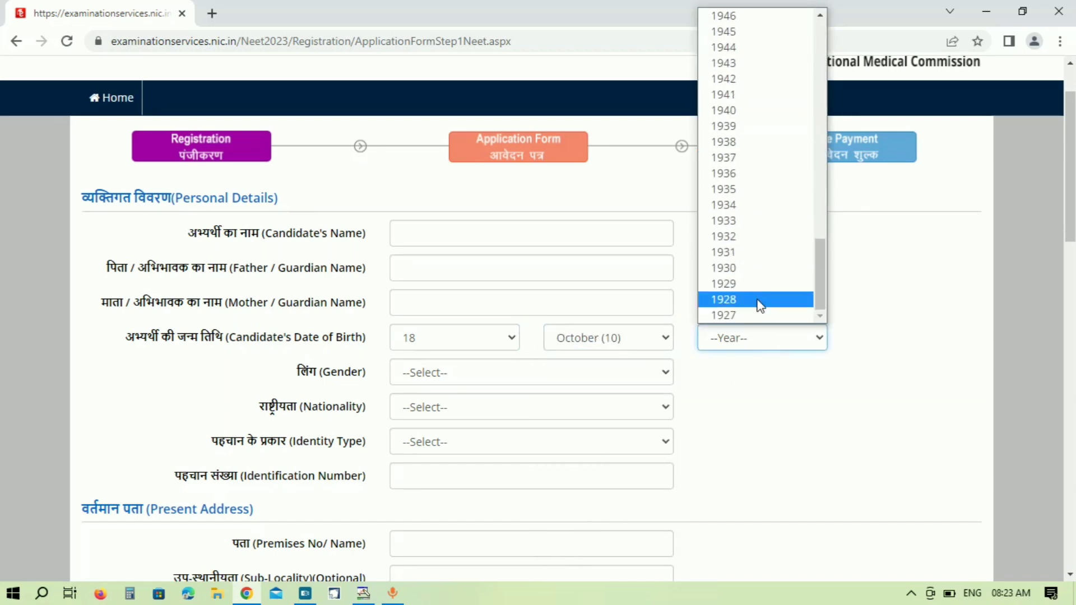
scroll(760, 305, up, 20)
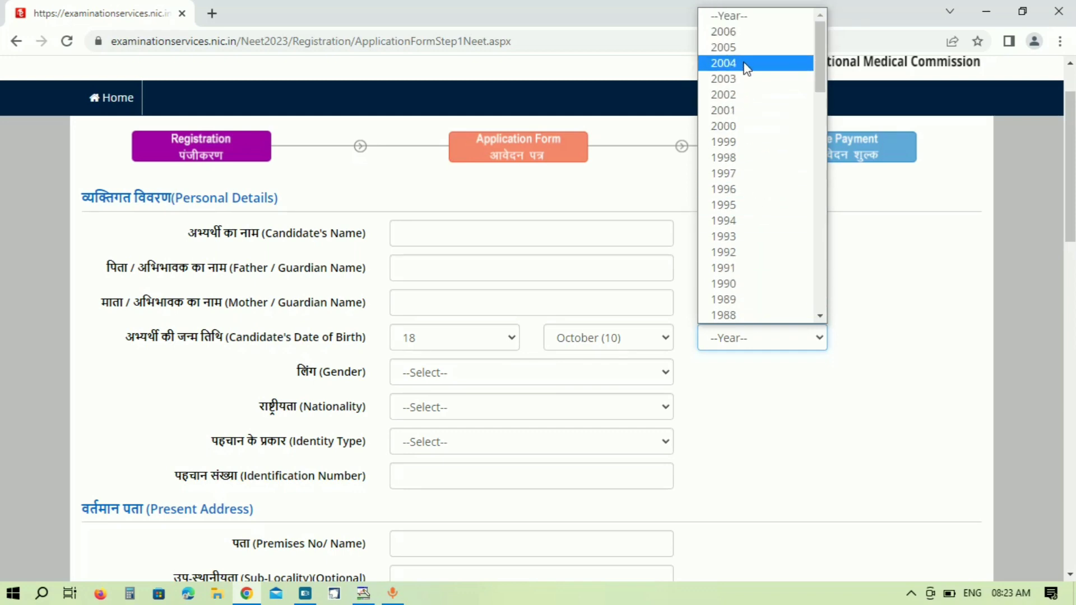
click(746, 78)
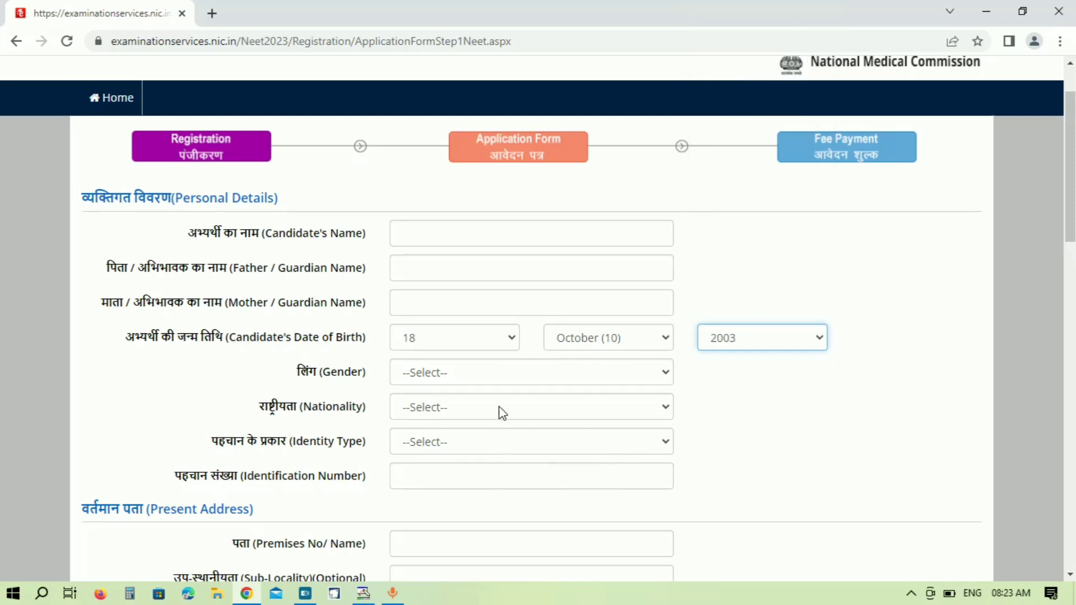
Step: Set the candidate's gender to Male and nationality to Indian
click(469, 382)
click(459, 410)
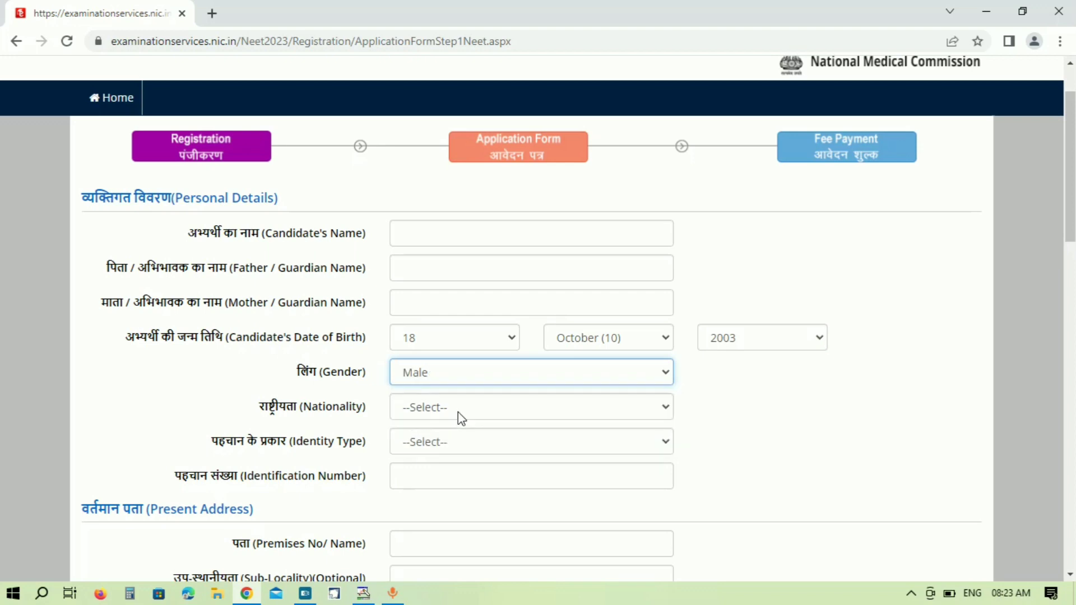
scroll(463, 397, down, 1)
click(446, 332)
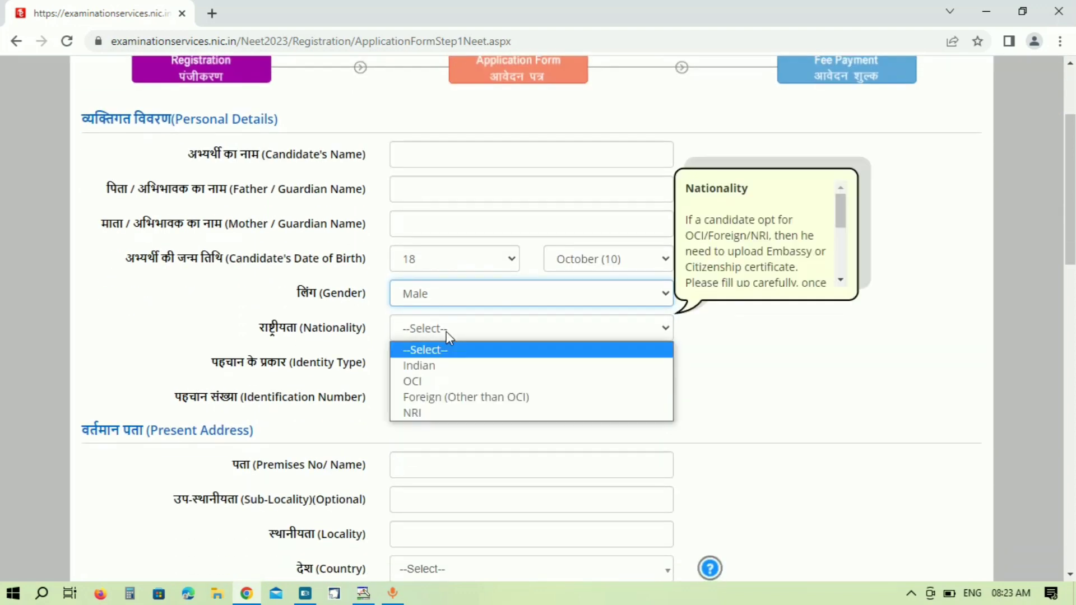
click(446, 367)
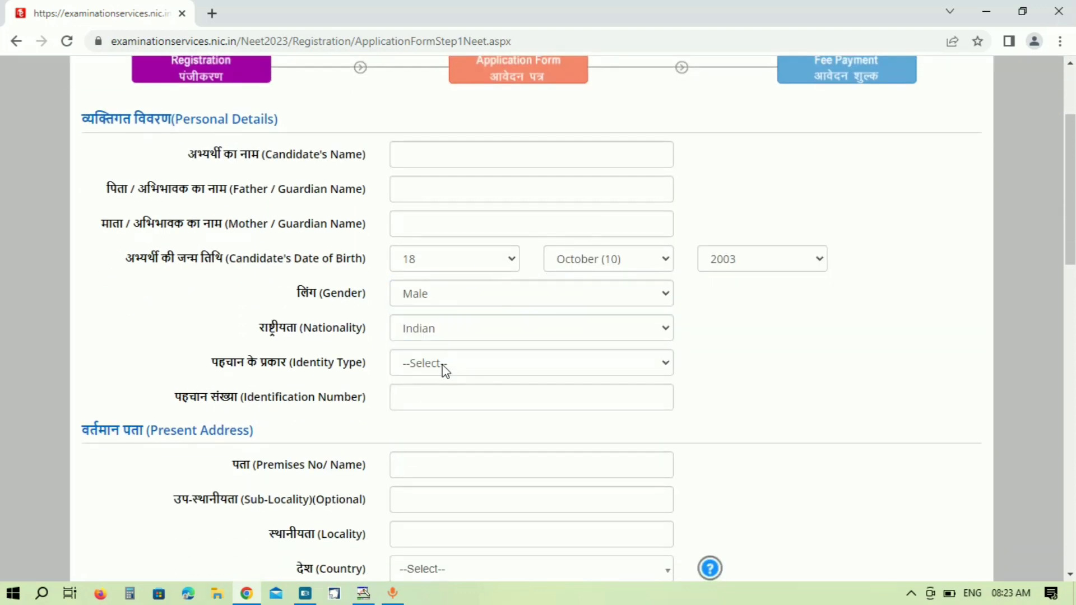
Step: Set the identity type to Any Other Valid Govt Identity with photograph and activate the identity number field
click(444, 367)
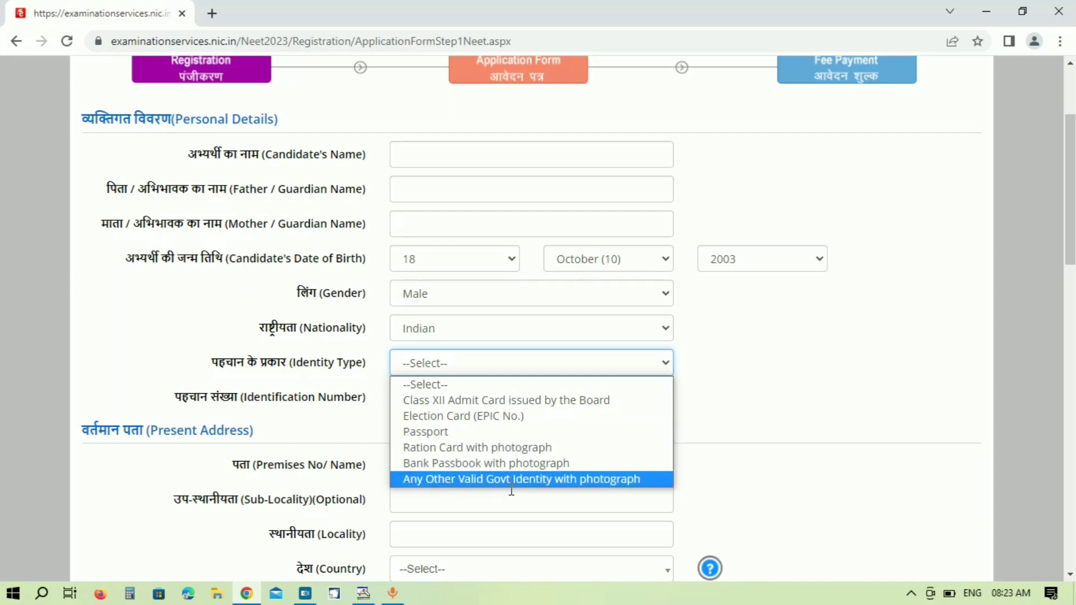
click(494, 482)
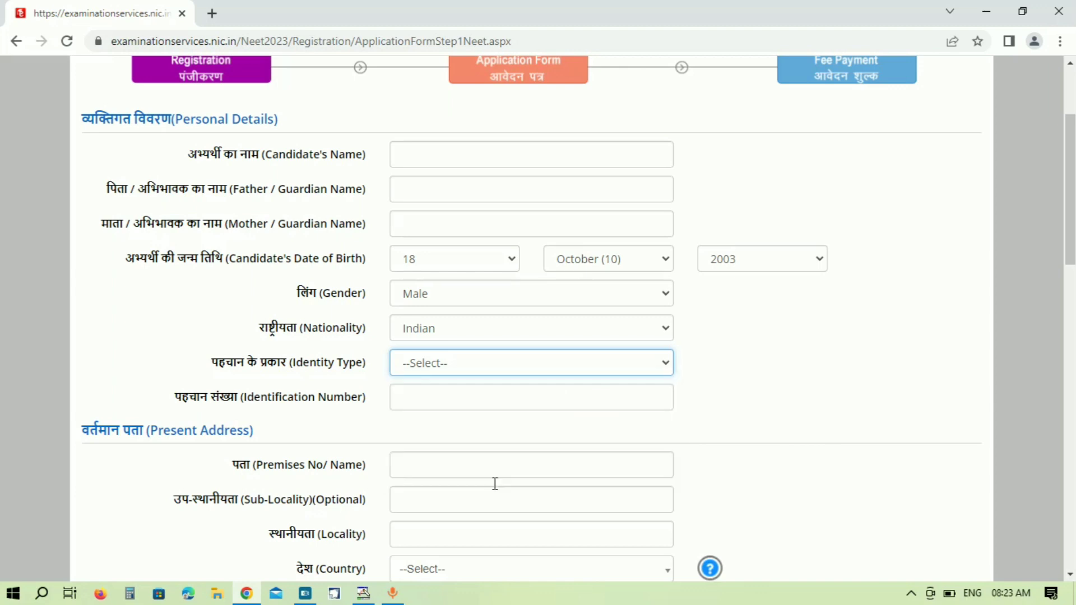
click(446, 398)
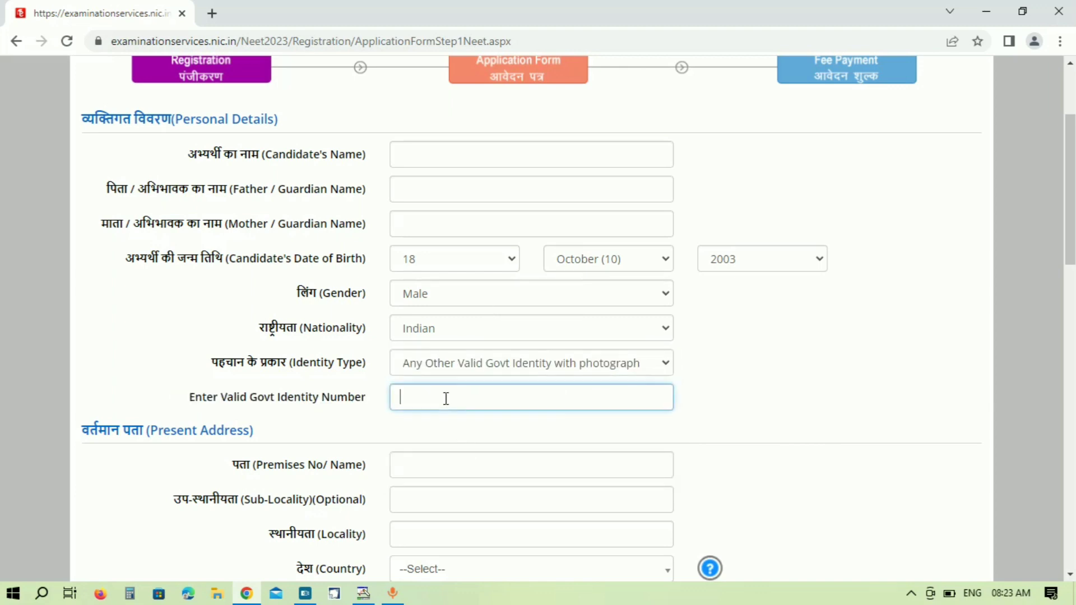
Step: Set the present address's country to India, state to UTTAR PRADESH and district to AGRA
scroll(448, 400, down, 4)
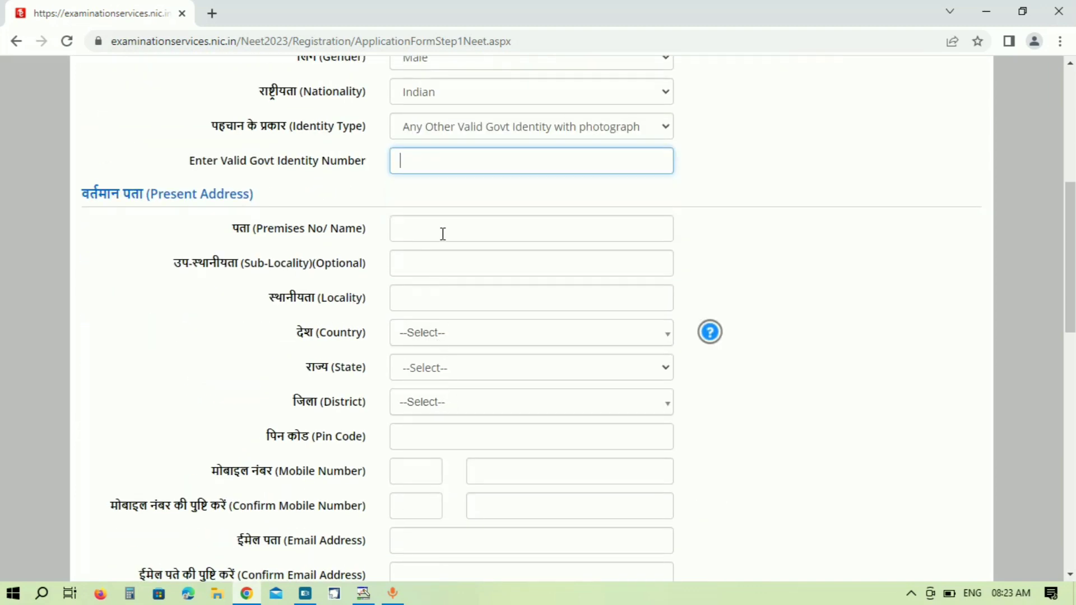
click(510, 585)
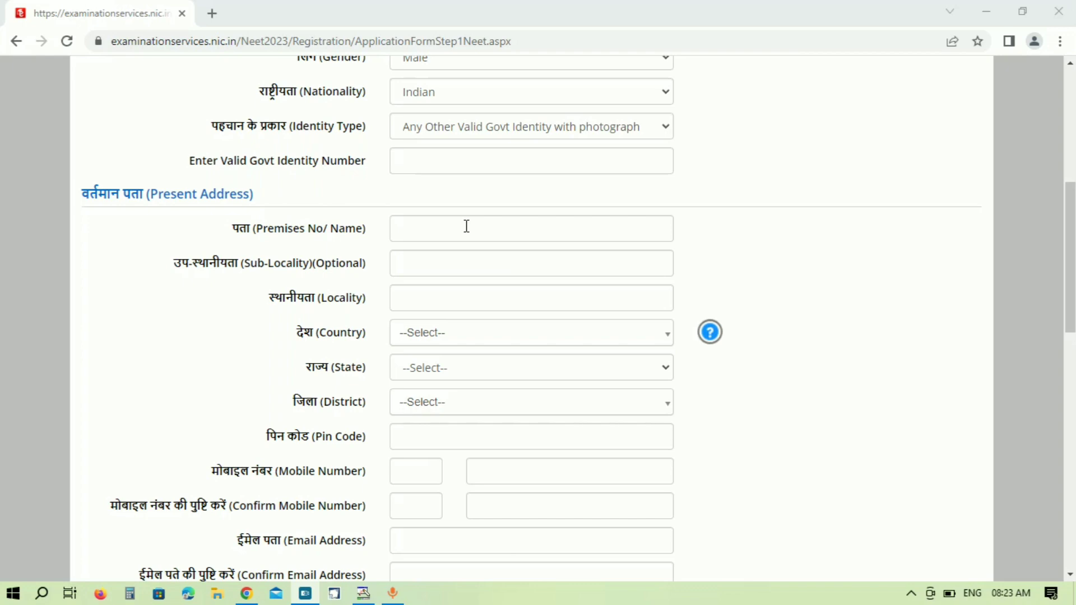
click(440, 339)
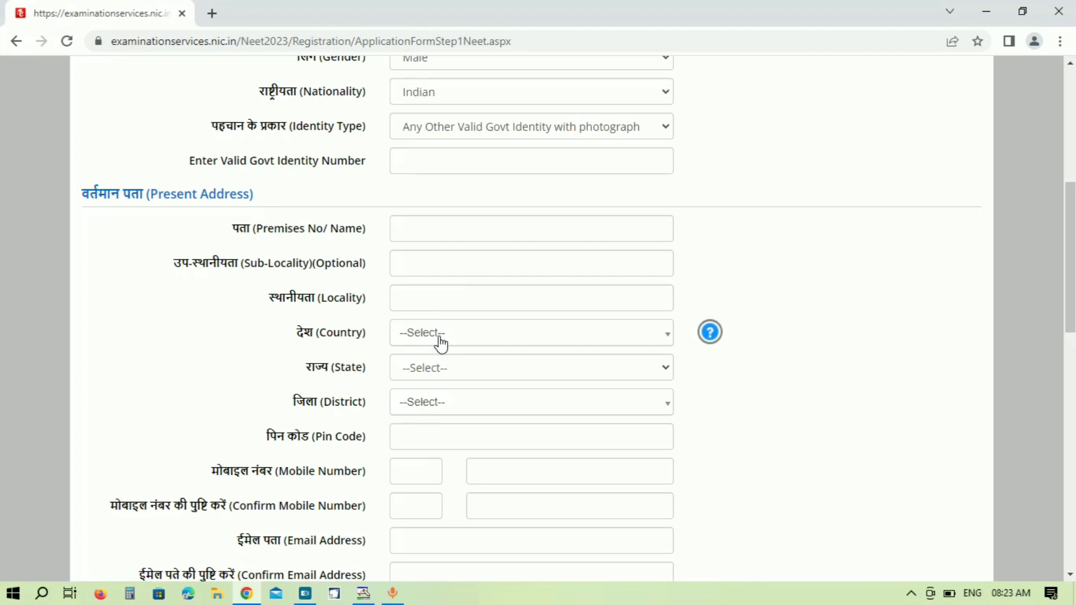
click(440, 338)
click(435, 404)
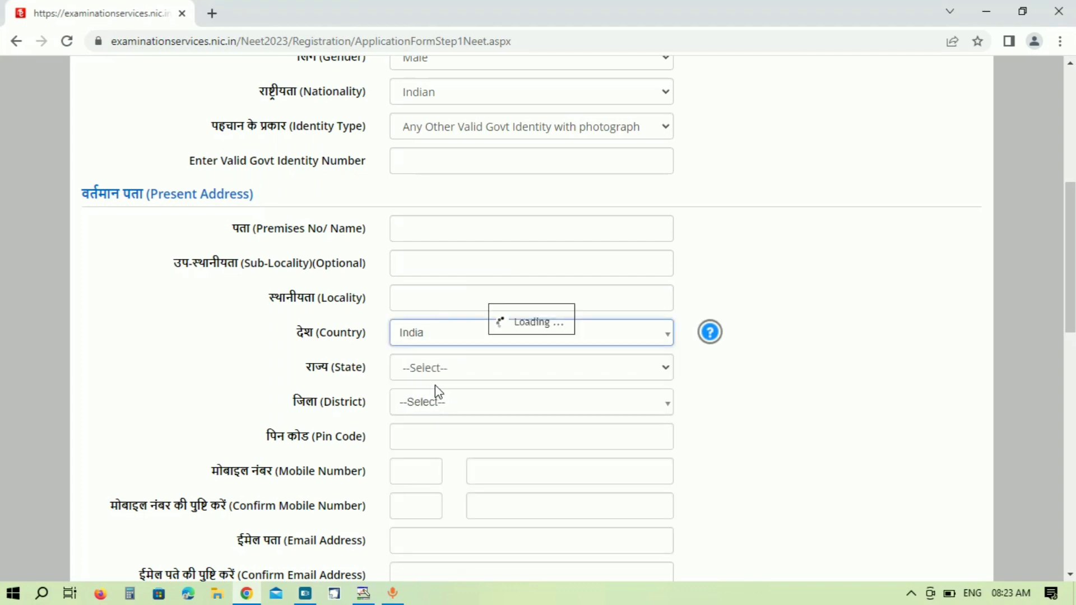
click(438, 375)
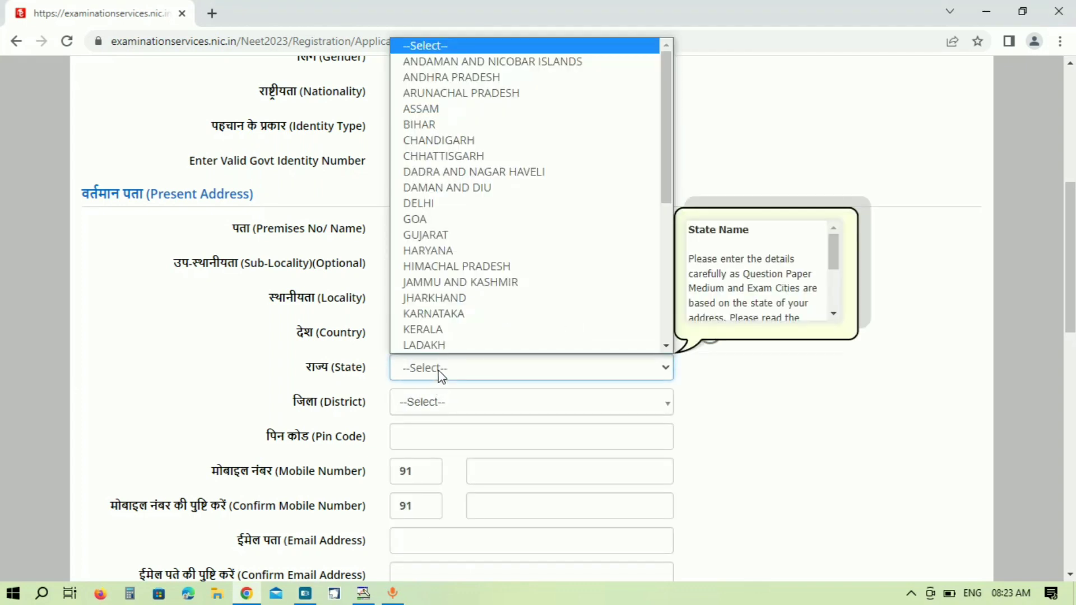
key(u)
key(u)
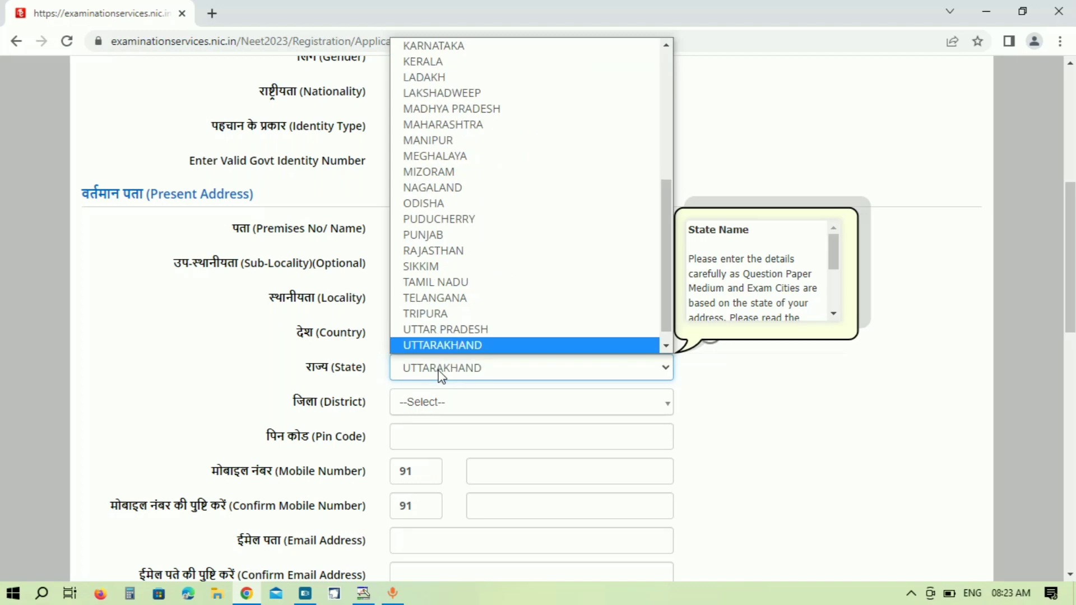
click(447, 330)
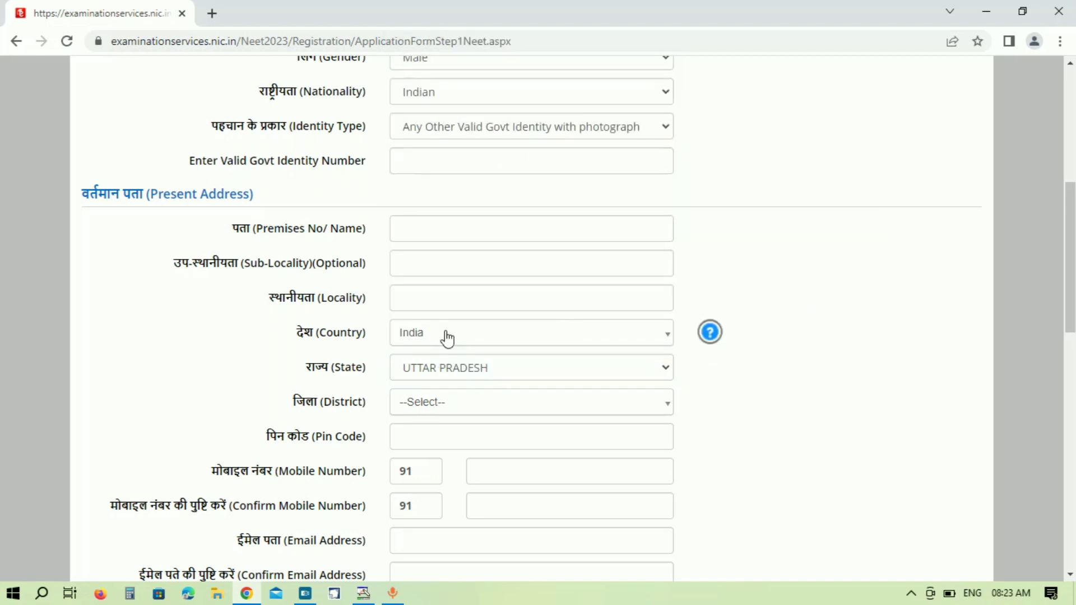
click(427, 402)
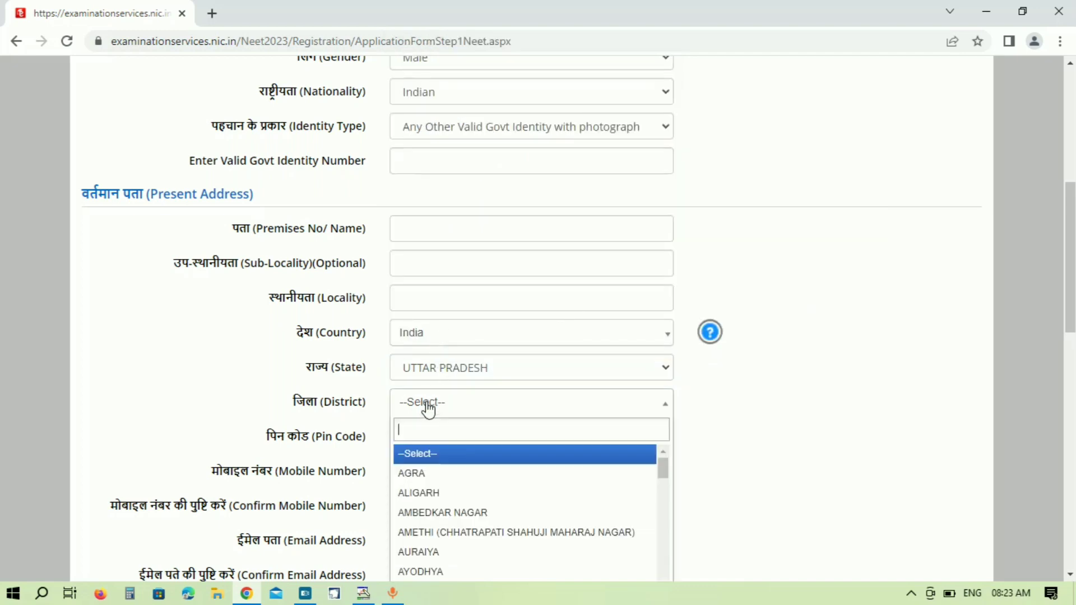
click(427, 476)
Step: Review the pin code and mobile number fields, the permanent address section, and the password and security pin sections
scroll(447, 391, down, 3)
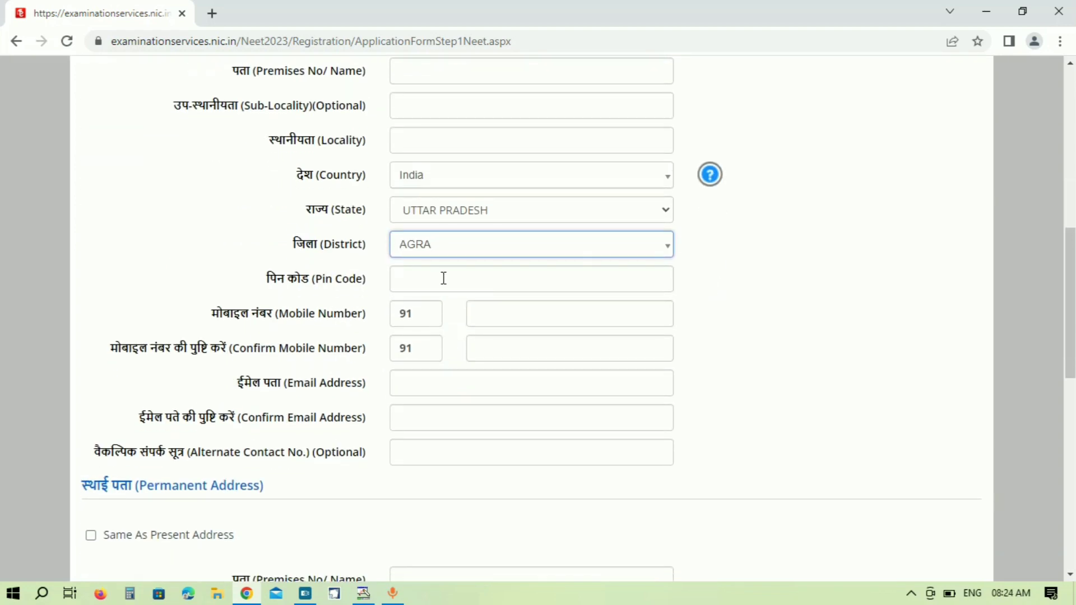
click(444, 279)
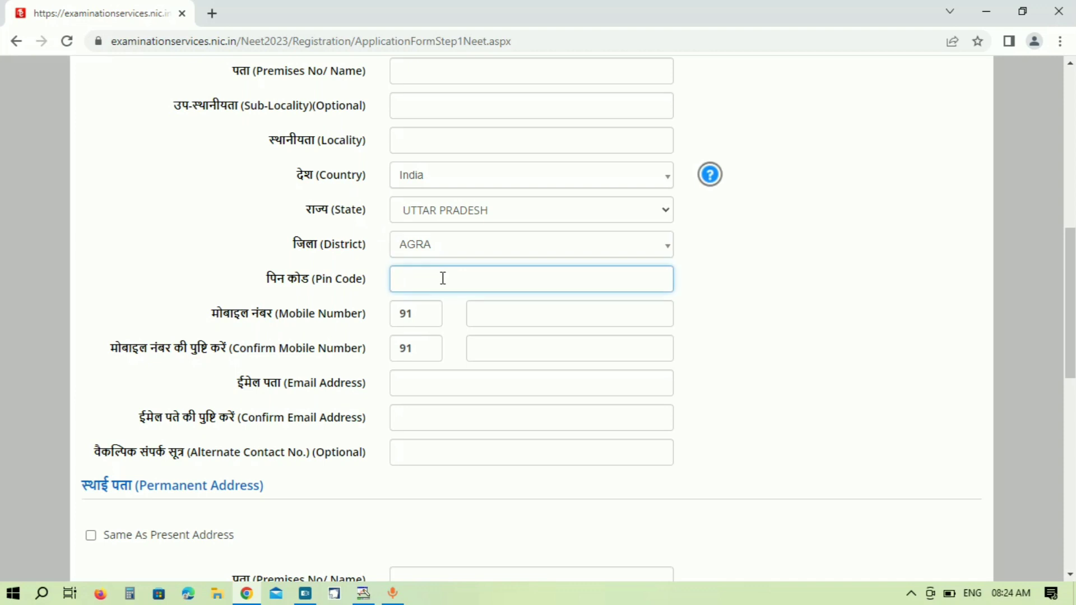
click(531, 316)
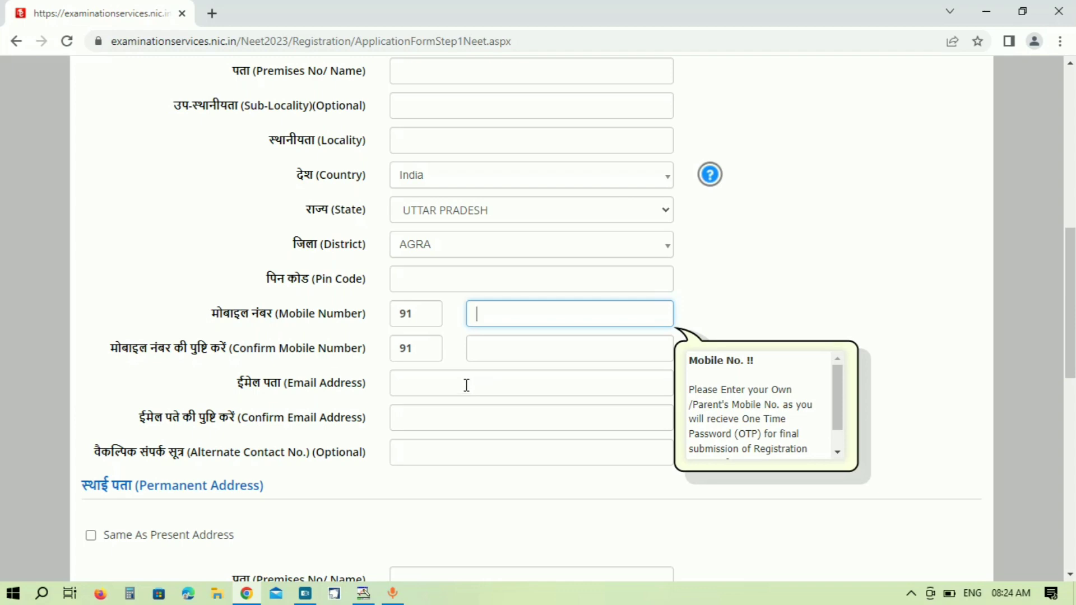
scroll(442, 384, down, 4)
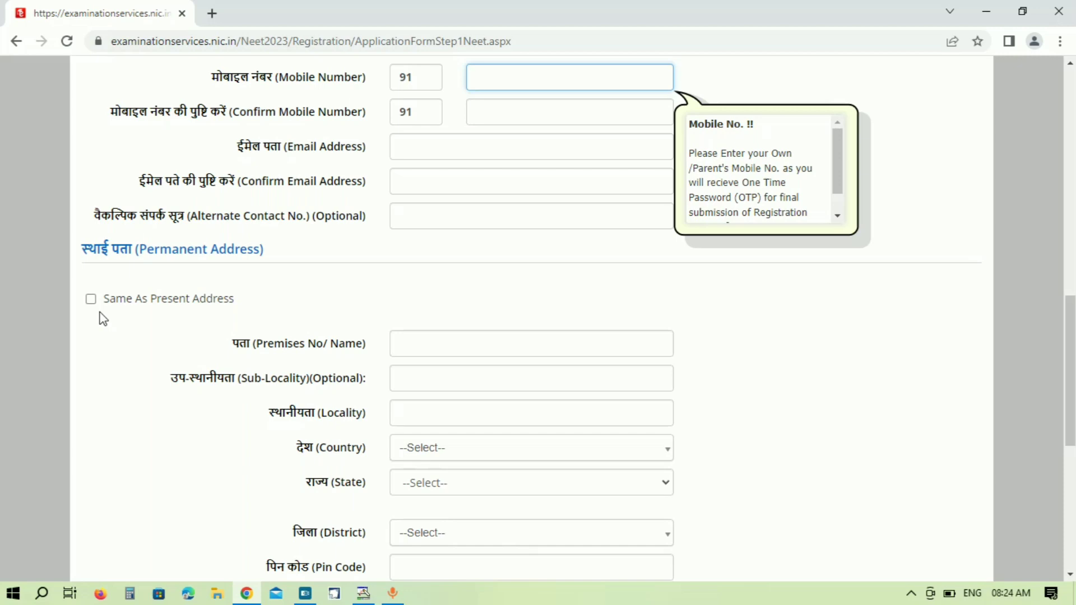
scroll(380, 385, down, 7)
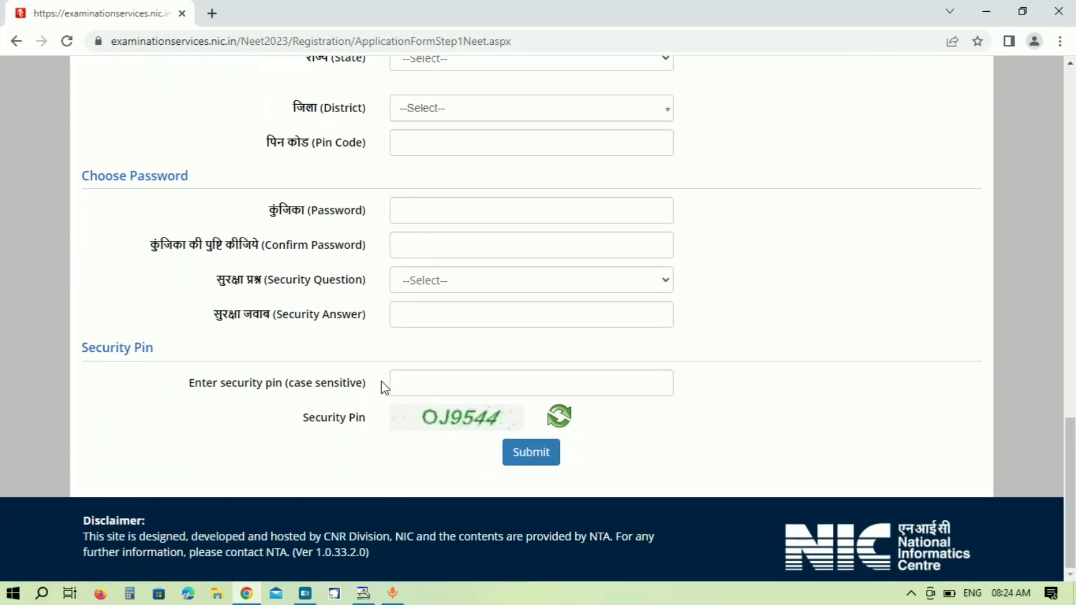
Step: Set the security question to "Which is your favourite book ?" and activate the security answer and security pin fields
click(457, 216)
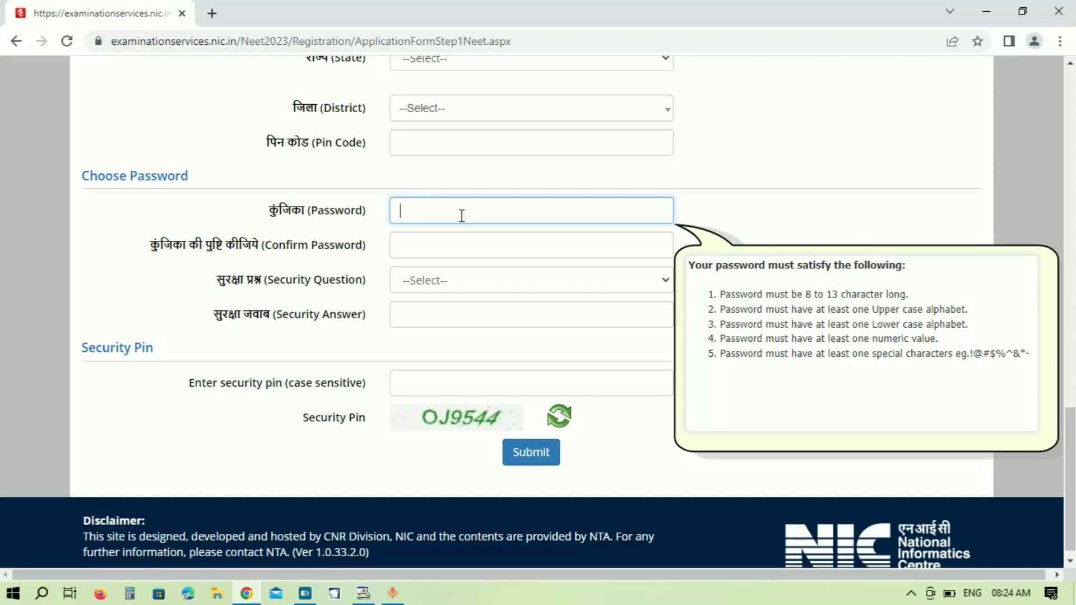
click(442, 286)
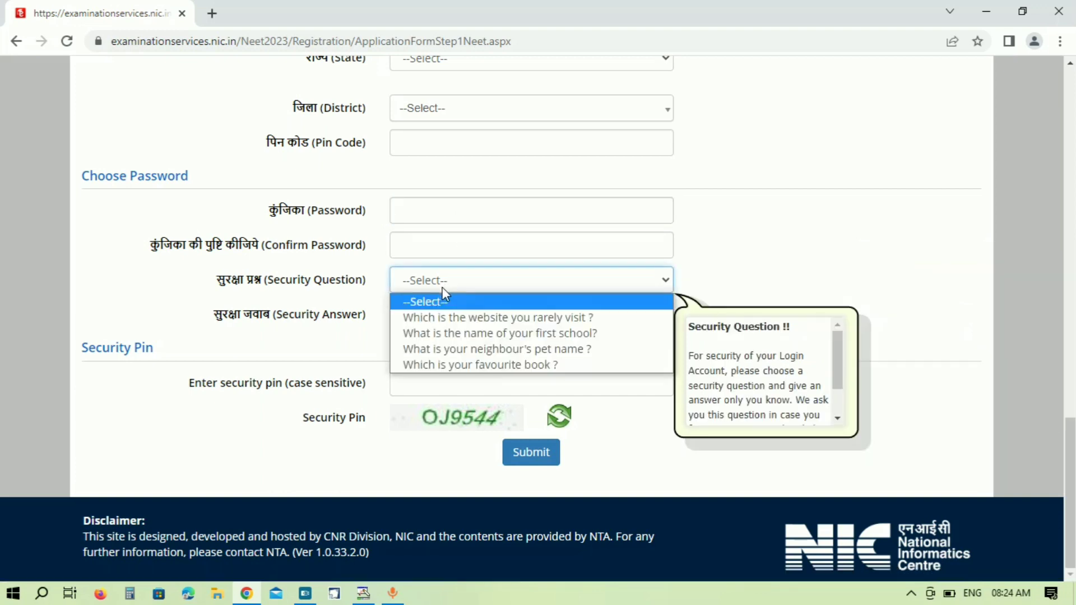
click(481, 365)
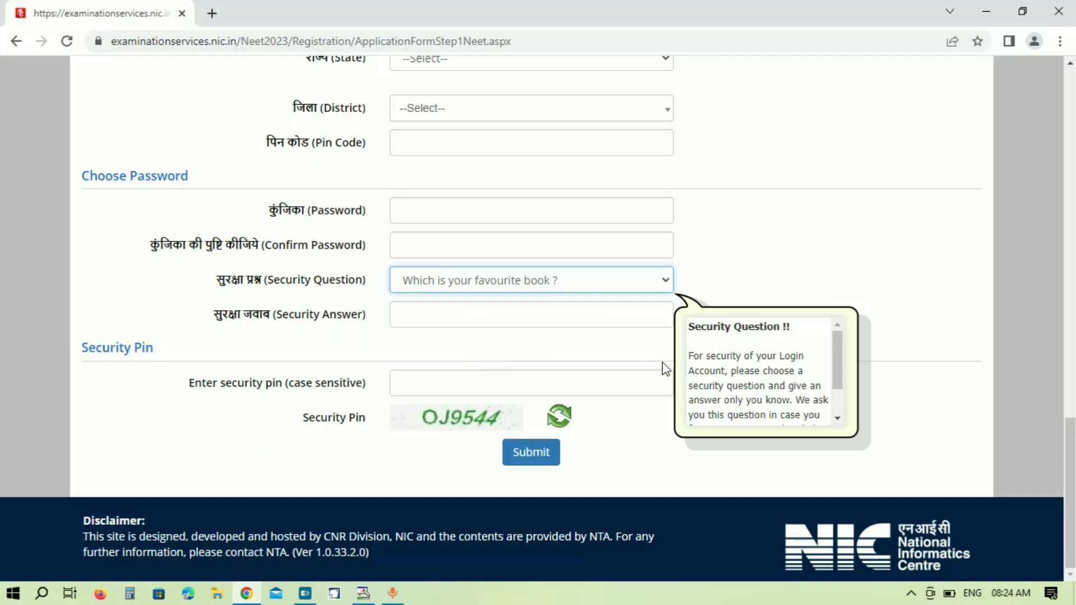
click(514, 324)
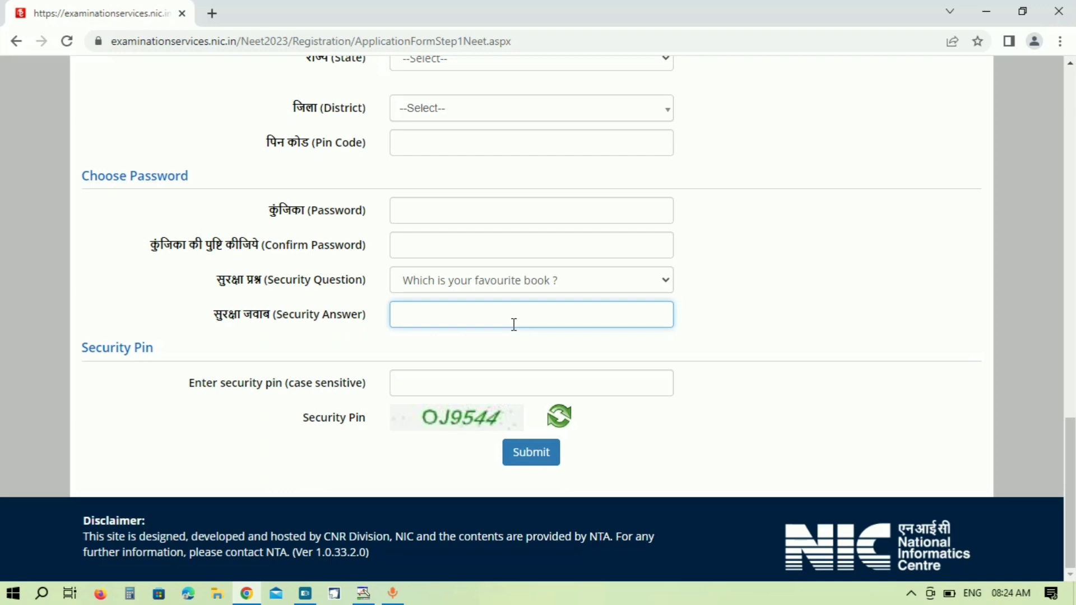
click(441, 377)
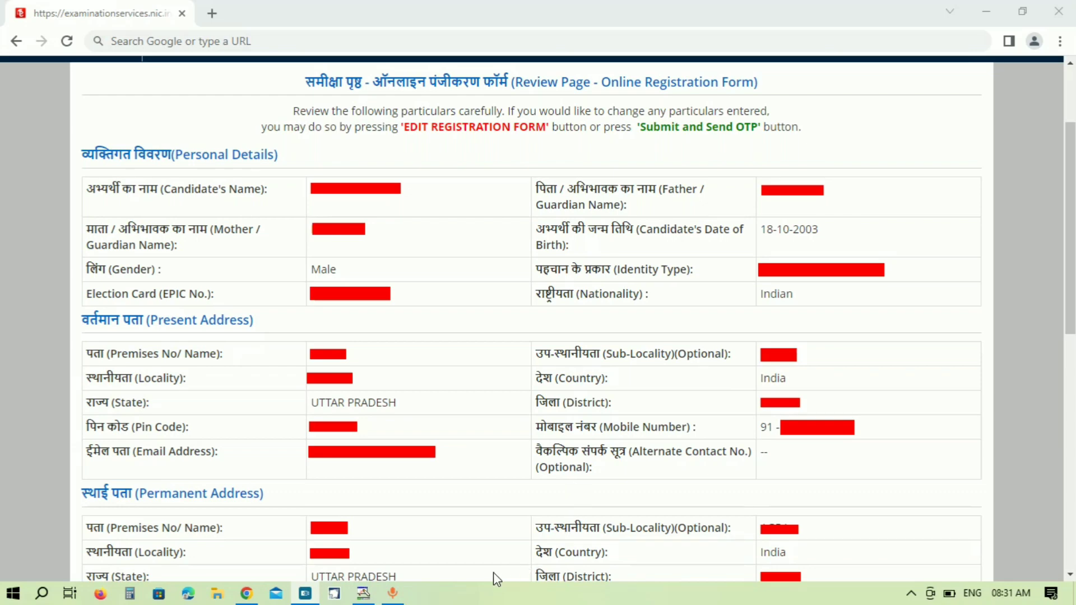
Step: Review the registration particulars down to the verification checklist and the declaration
scroll(493, 573, down, 15)
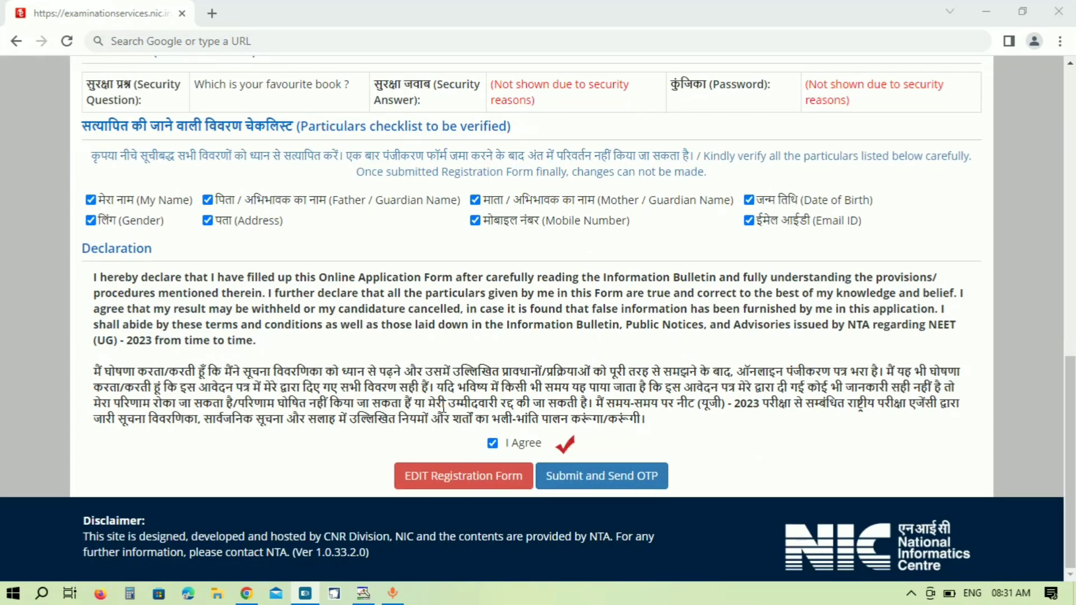